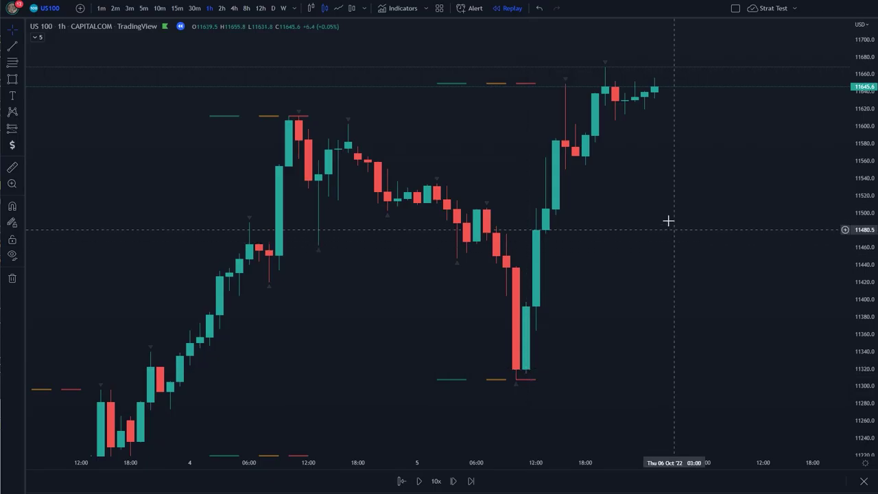
Draw a horizontal trend line along the recent candle tops at about 11645.6, from 5 Oct 16:00 to 6 Oct 03:00
{"action": "left_click_drag", "start_coordinate": [630, 229], "coordinate": [525, 247]}
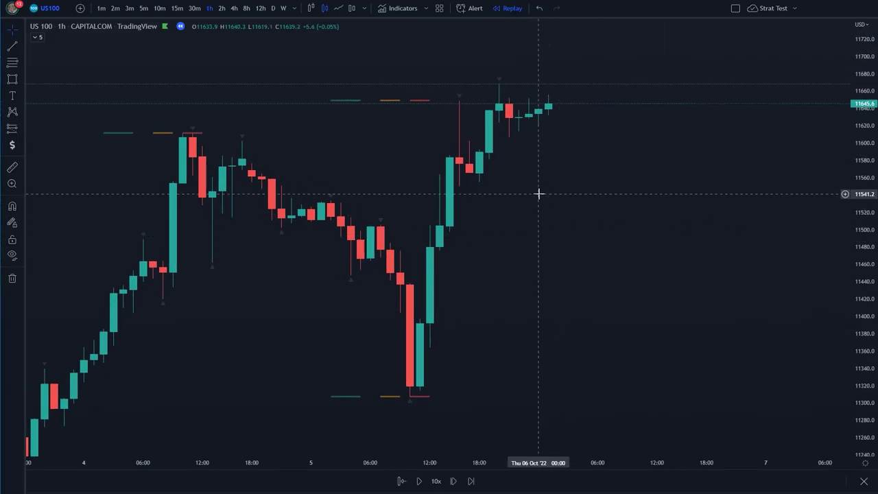
{"action": "left_click", "coordinate": [460, 104]}
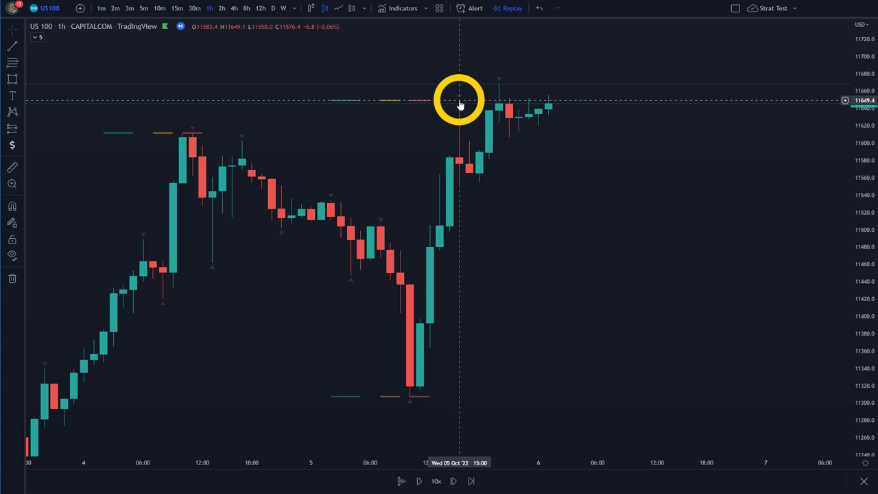
{"action": "scroll", "coordinate": [502, 136], "scroll_direction": "up", "scroll_amount": 5}
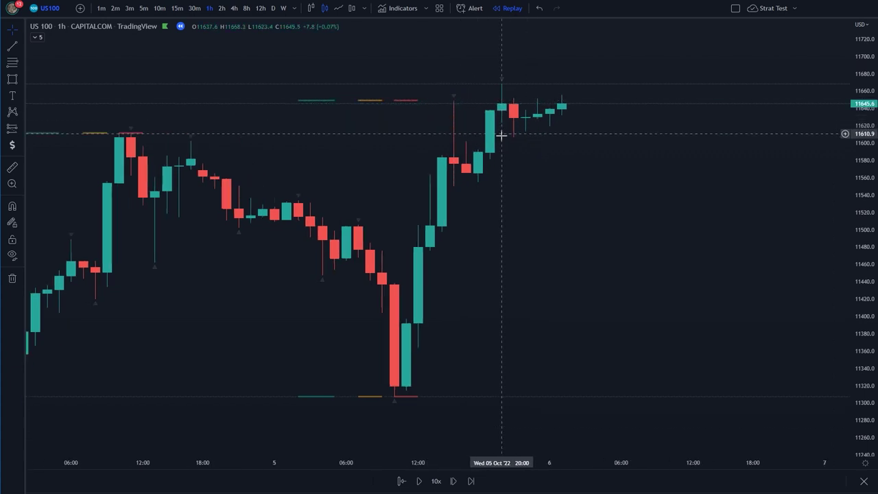
{"action": "left_click_drag", "start_coordinate": [872, 313], "coordinate": [860, 256]}
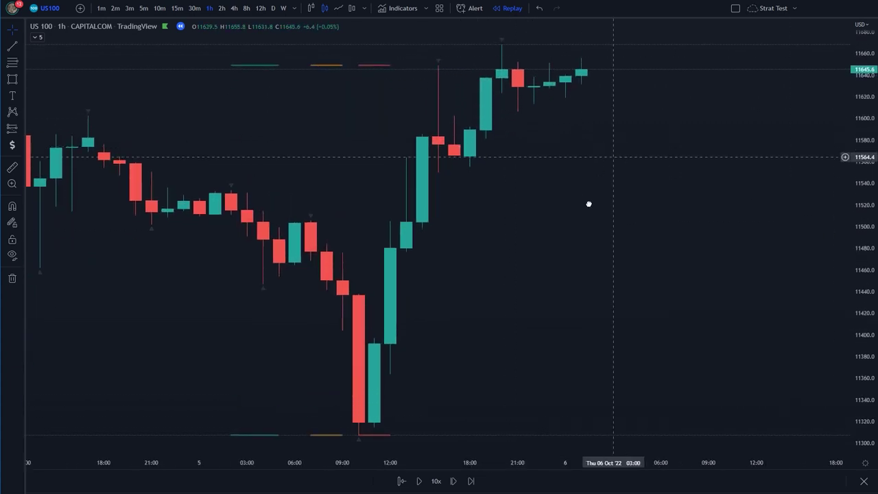
{"action": "left_click_drag", "start_coordinate": [597, 168], "coordinate": [574, 278]}
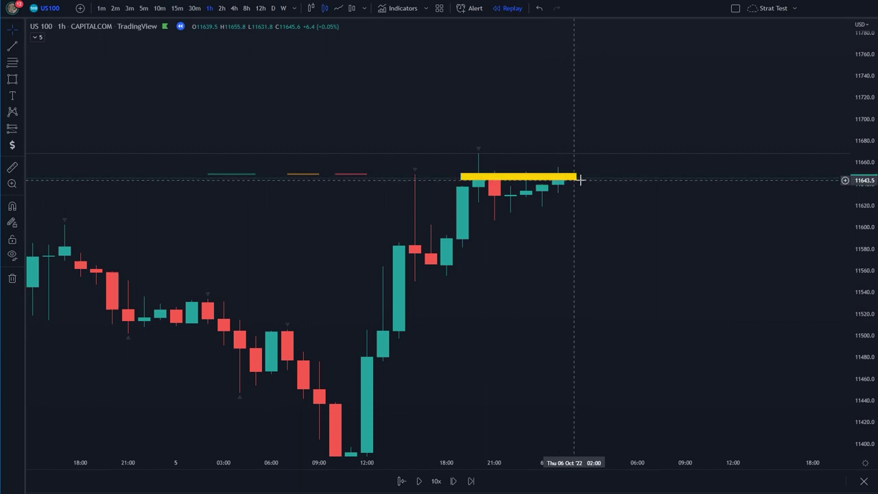
{"action": "key", "text": "alt+t"}
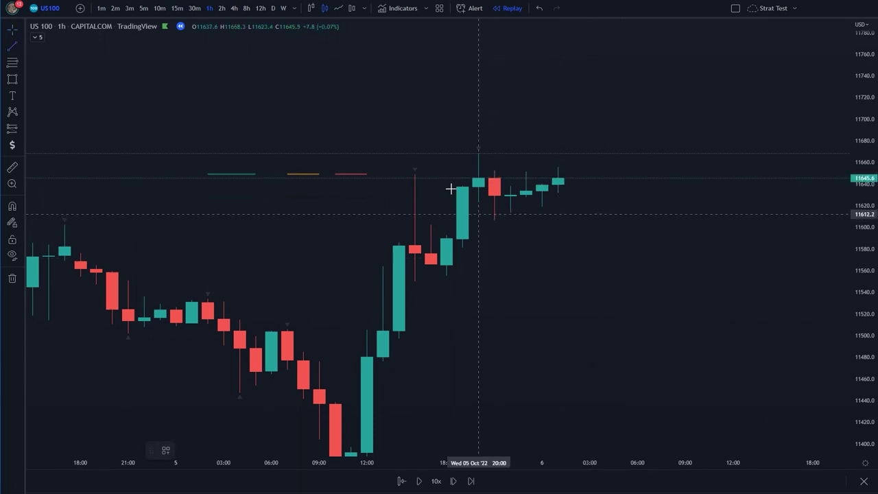
{"action": "left_click", "coordinate": [431, 178]}
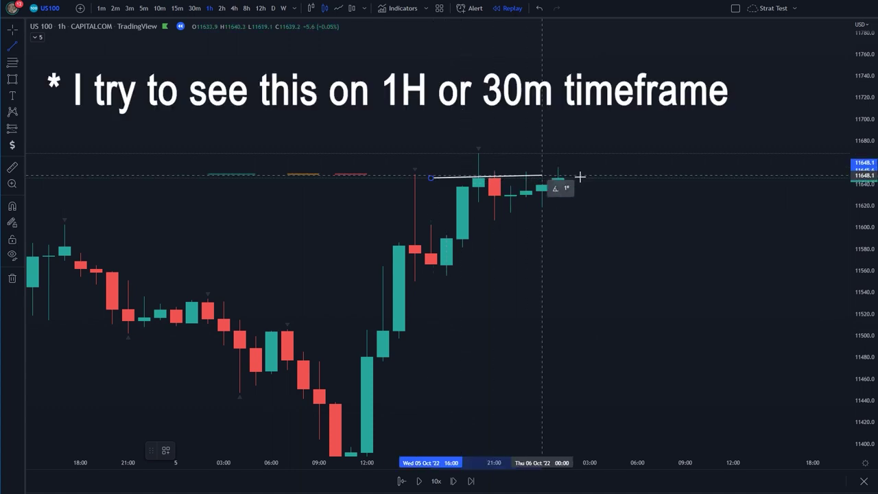
{"action": "left_click", "coordinate": [591, 178]}
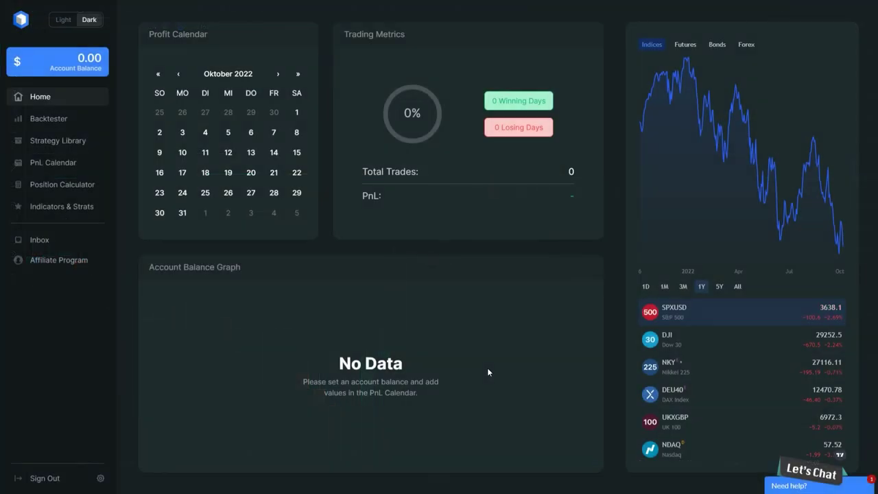
Switch to the trading dashboard and look through the strategy cards under Indicators & Strats
{"action": "left_click", "coordinate": [62, 206]}
{"action": "scroll", "coordinate": [442, 310], "scroll_direction": "down", "scroll_amount": 7}
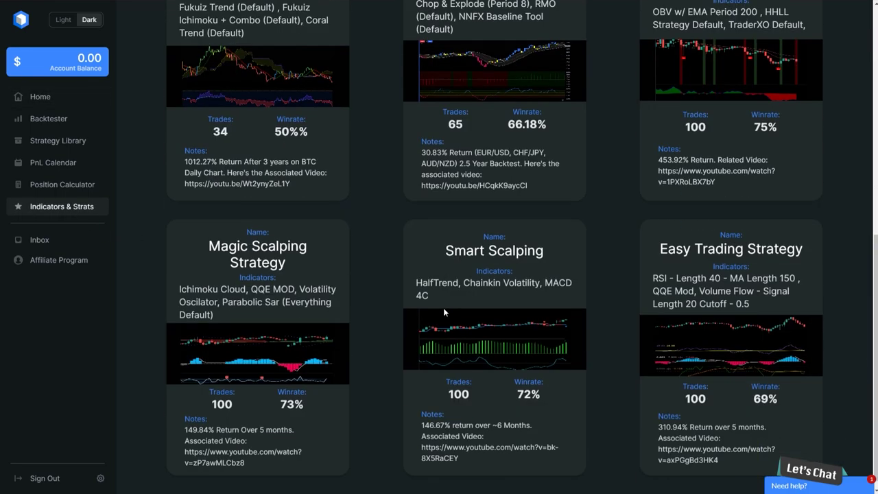
{"action": "scroll", "coordinate": [444, 312], "scroll_direction": "up", "scroll_amount": 7}
Open the Backtester and set the initial balance to 10000
{"action": "left_click", "coordinate": [71, 122]}
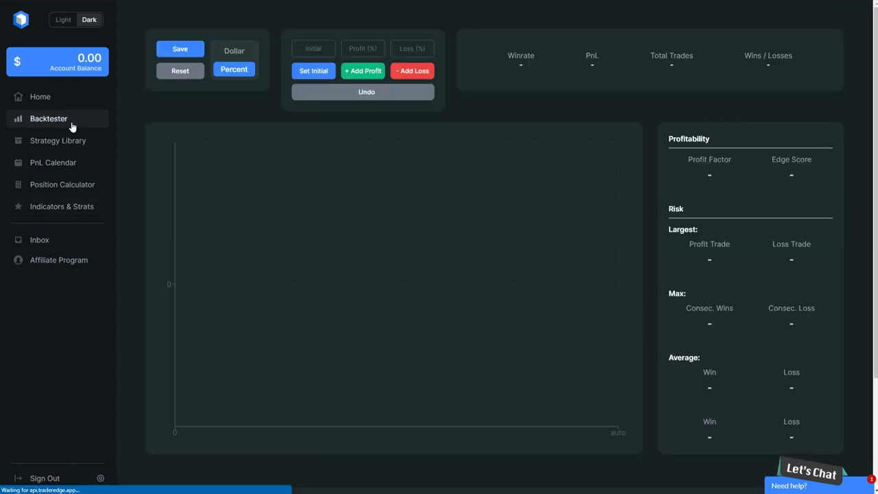
{"action": "left_click", "coordinate": [302, 50]}
{"action": "type", "text": "10000"}
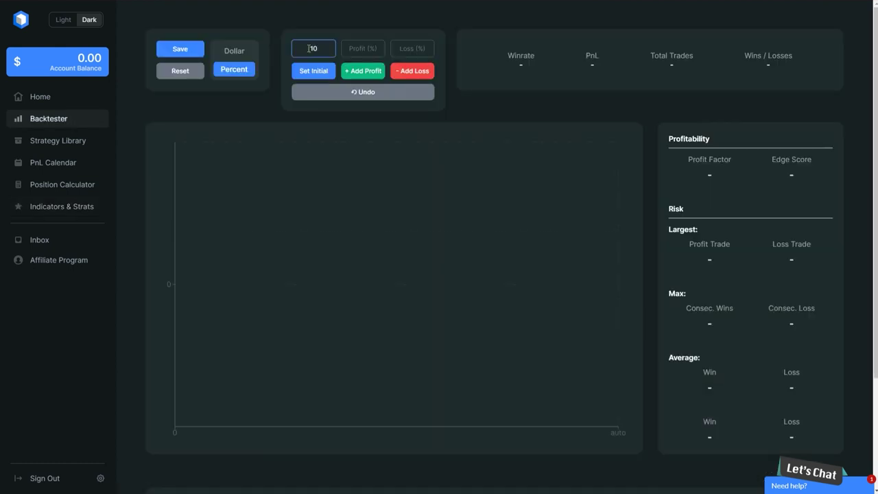
{"action": "left_click", "coordinate": [316, 75]}
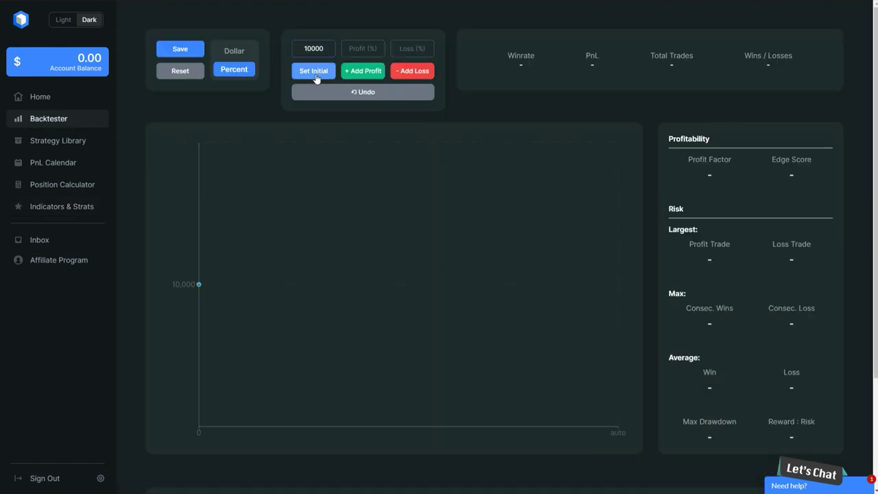
Record a 4% profit trade followed by a 1% loss trade in the backtest
{"action": "type", "text": "2"}
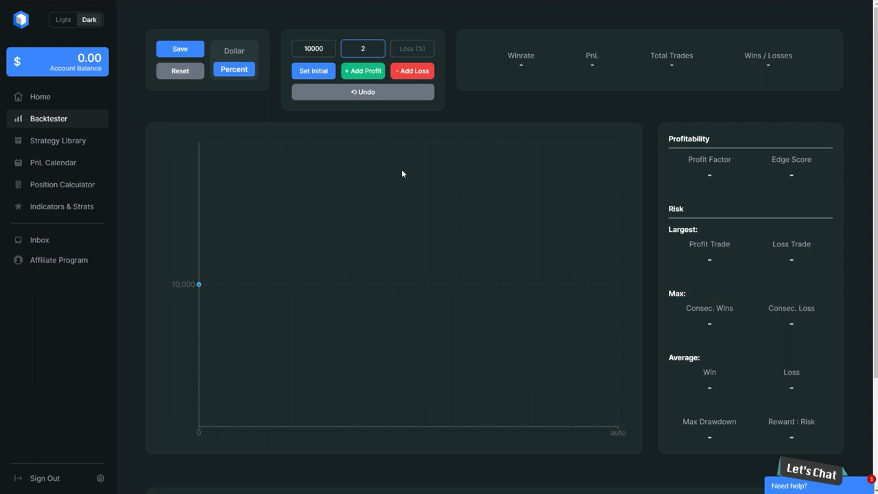
{"action": "key", "text": "BackSpace"}
{"action": "type", "text": "4"}
{"action": "key", "text": "Return"}
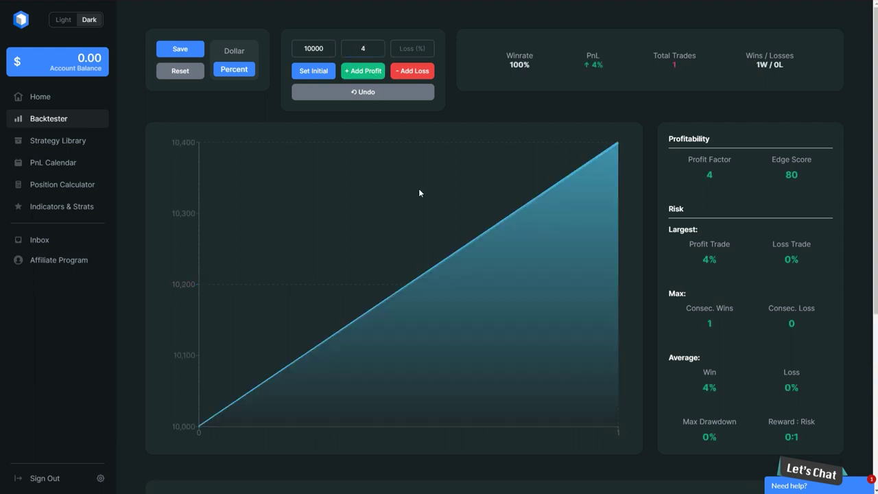
{"action": "left_click", "coordinate": [412, 48]}
{"action": "type", "text": "1"}
{"action": "left_click", "coordinate": [412, 71]}
Change the profit value to 3% and add it to the backtest as another winning trade
{"action": "left_click", "coordinate": [359, 52]}
{"action": "key", "text": "BackSpace"}
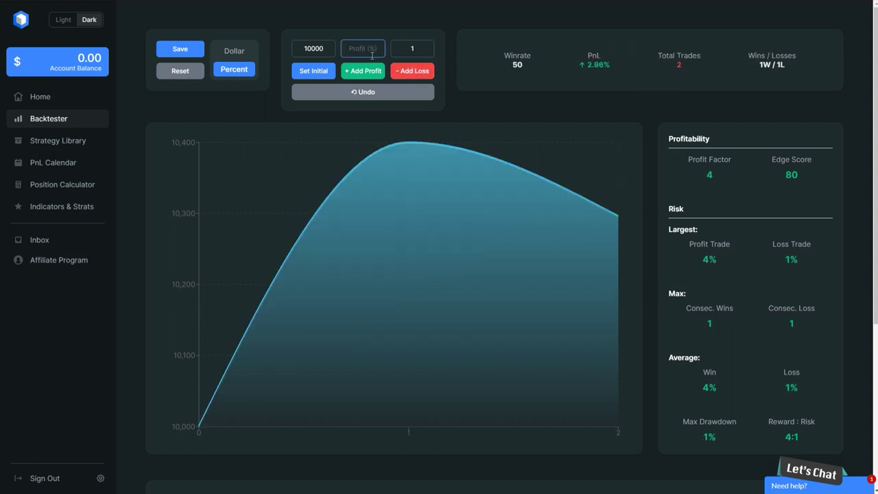
{"action": "type", "text": "3"}
{"action": "left_click", "coordinate": [363, 70]}
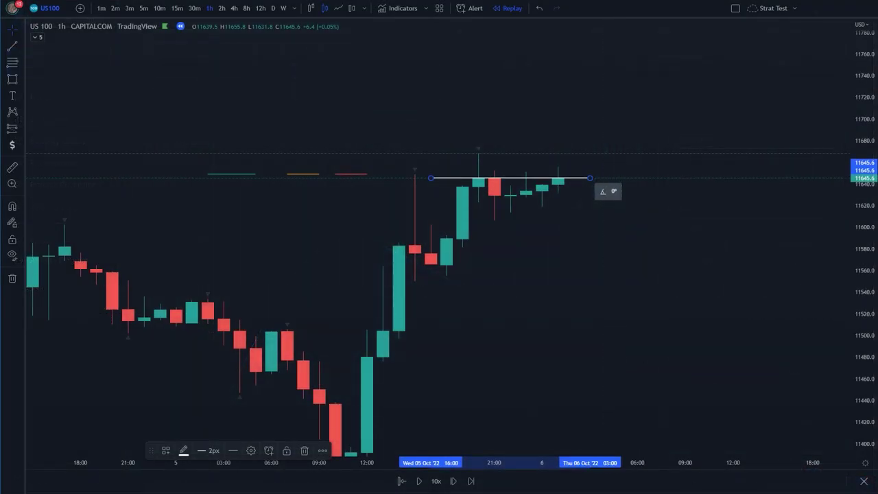
Switch to TradingView and draw a rising trend line under the lows, from about 11599.1 at 5 Oct 20:00 to 11646.0 at 6 Oct 04:00
{"action": "key", "text": "alt+t"}
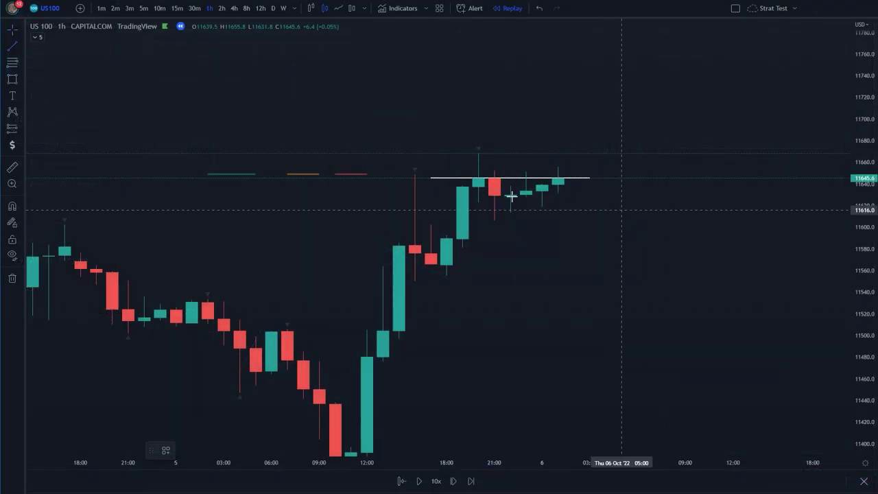
{"action": "left_click", "coordinate": [478, 229]}
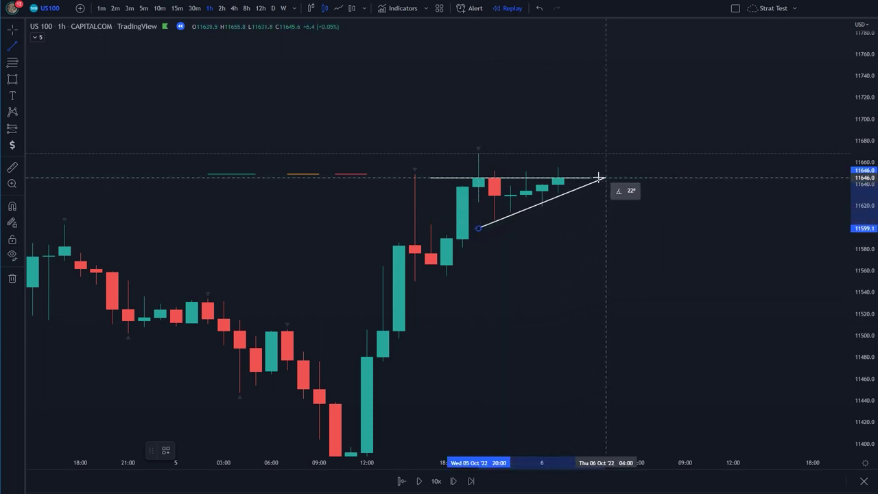
{"action": "left_click", "coordinate": [604, 178]}
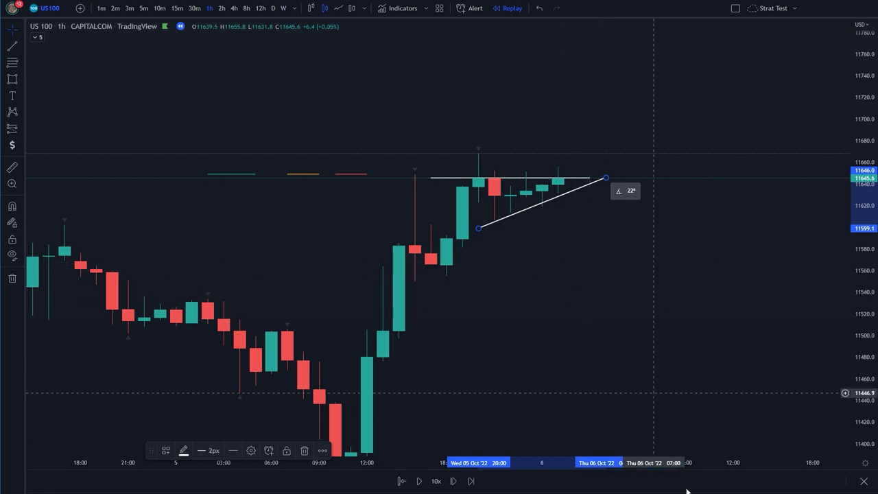
Draw a horizontal support line at about 11565.3 from 5 Oct 16:00 to 6 Oct 03:00
{"action": "key", "text": "alt+t"}
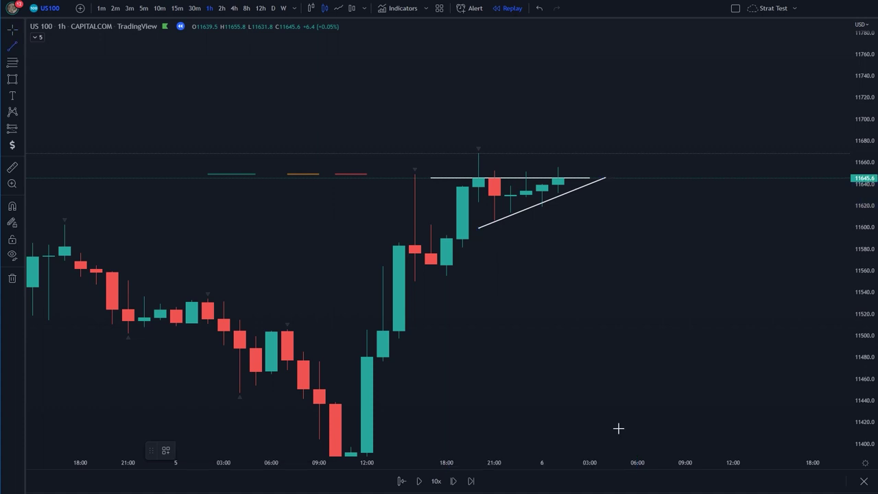
{"action": "left_click", "coordinate": [432, 265]}
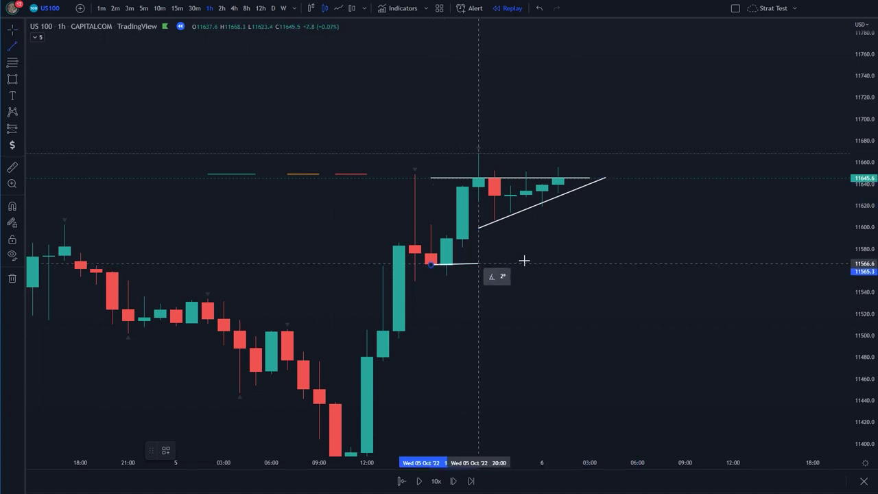
{"action": "left_click", "coordinate": [588, 269]}
Switch the US100 chart to the 5-minute timeframe
{"action": "left_click_drag", "start_coordinate": [602, 367], "coordinate": [592, 335]}
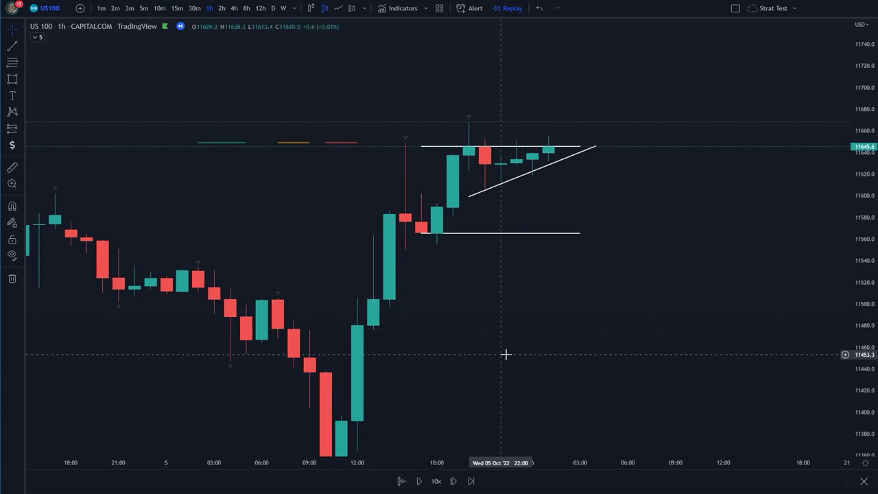
{"action": "scroll", "coordinate": [505, 354], "scroll_direction": "up", "scroll_amount": 2}
{"action": "left_click", "coordinate": [144, 8]}
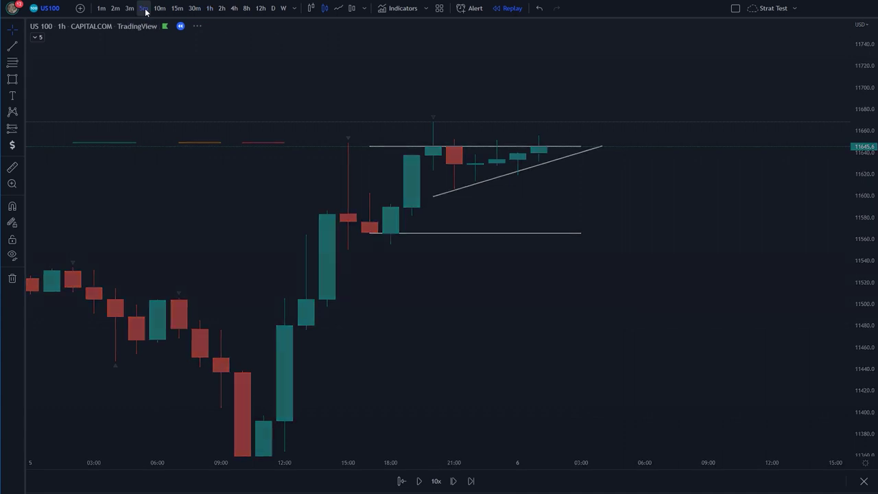
{"action": "scroll", "coordinate": [396, 207], "scroll_direction": "down", "scroll_amount": 5}
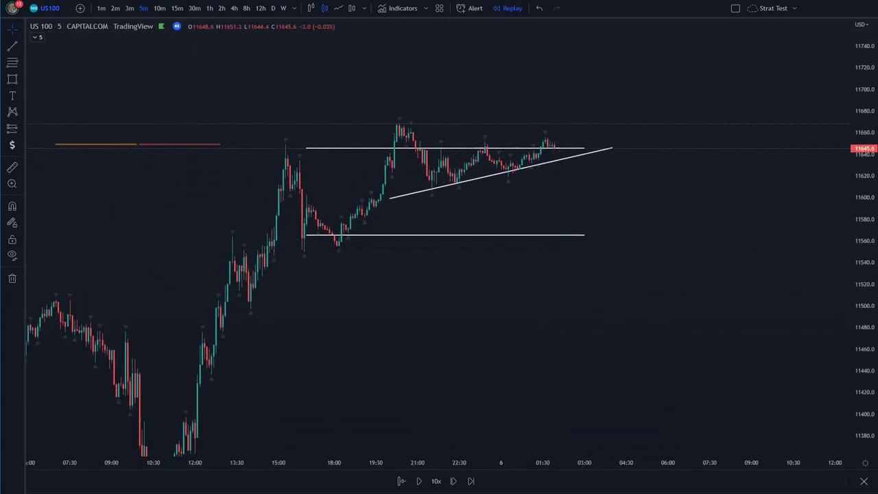
Move the rising trend line's upper end to about 11639.9 at 6 Oct 03:30 and advance the replay one bar
{"action": "left_click_drag", "start_coordinate": [863, 312], "coordinate": [857, 177]}
{"action": "scroll", "coordinate": [631, 164], "scroll_direction": "up", "scroll_amount": 5}
{"action": "left_click_drag", "start_coordinate": [460, 93], "coordinate": [619, 212]}
{"action": "left_click", "coordinate": [453, 481]}
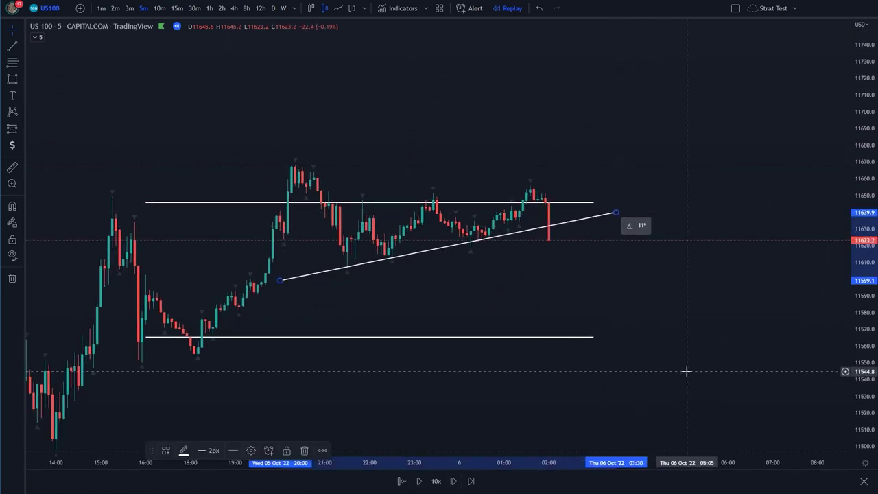
Place a short position at the breakdown candle's close, about 11624.1, with its stop at about 11645.7
{"action": "scroll", "coordinate": [618, 297], "scroll_direction": "up", "scroll_amount": 2}
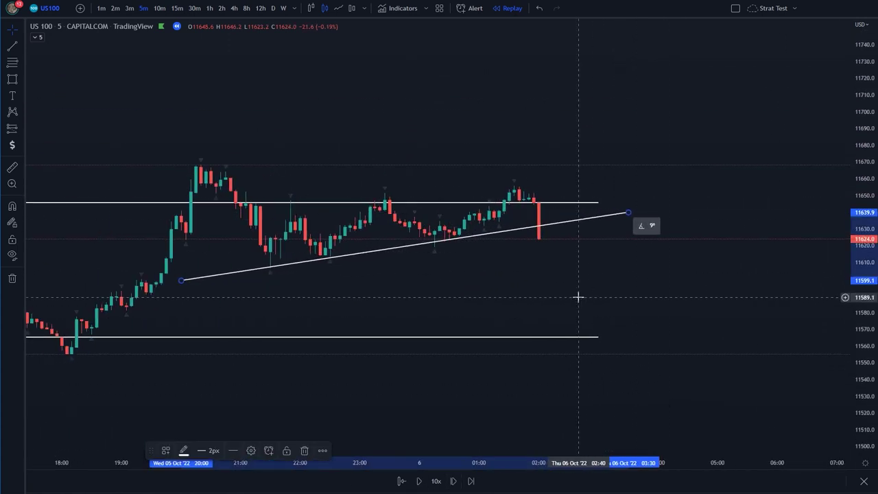
{"action": "scroll", "coordinate": [582, 298], "scroll_direction": "down", "scroll_amount": 1}
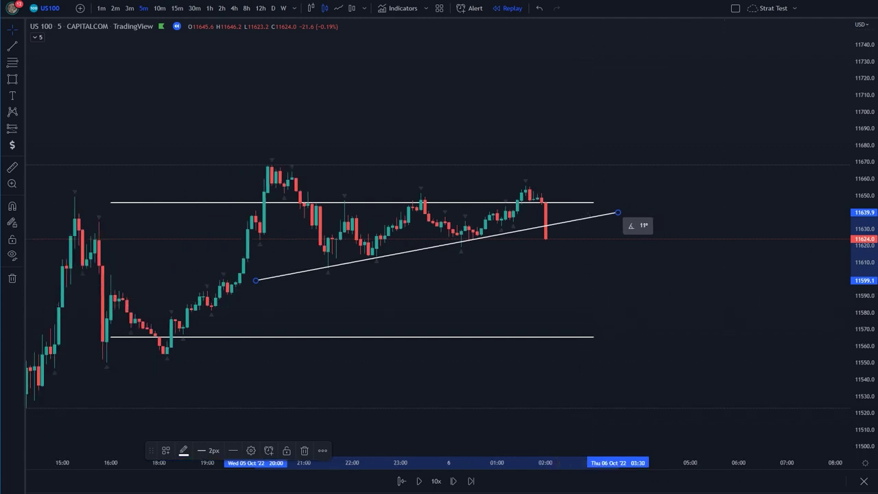
{"action": "left_click", "coordinate": [12, 128]}
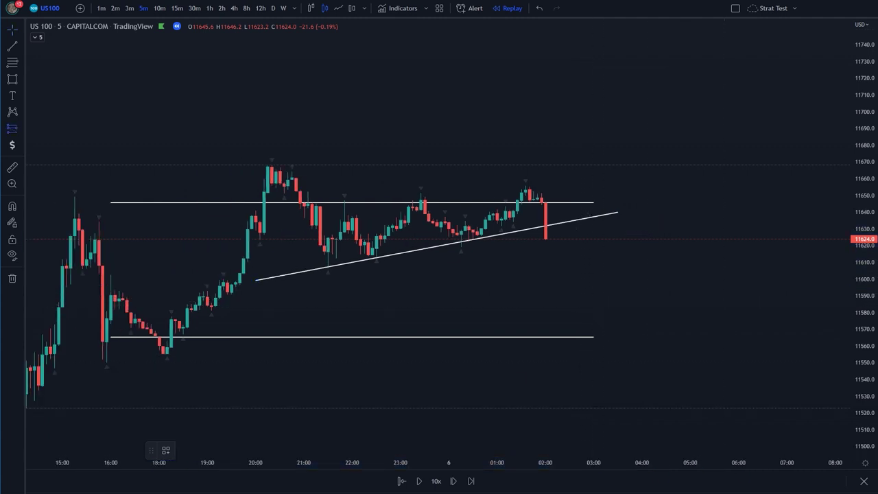
{"action": "left_click", "coordinate": [545, 239]}
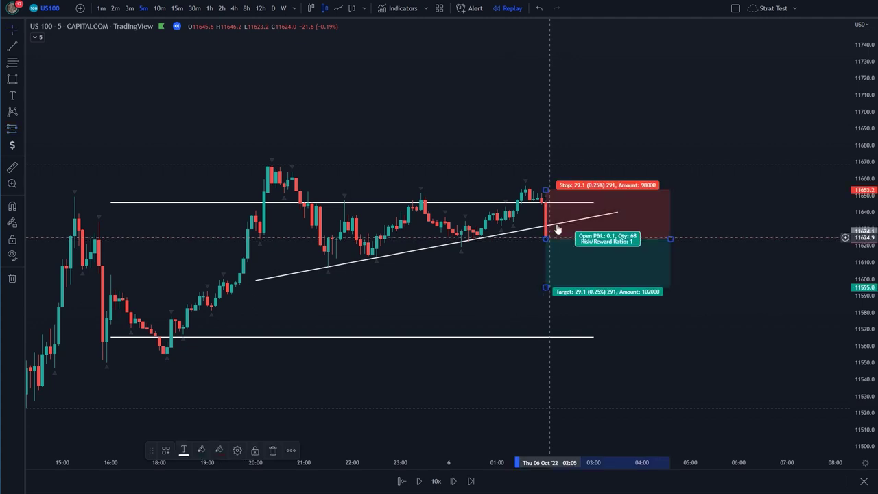
{"action": "left_click_drag", "start_coordinate": [545, 189], "coordinate": [545, 201]}
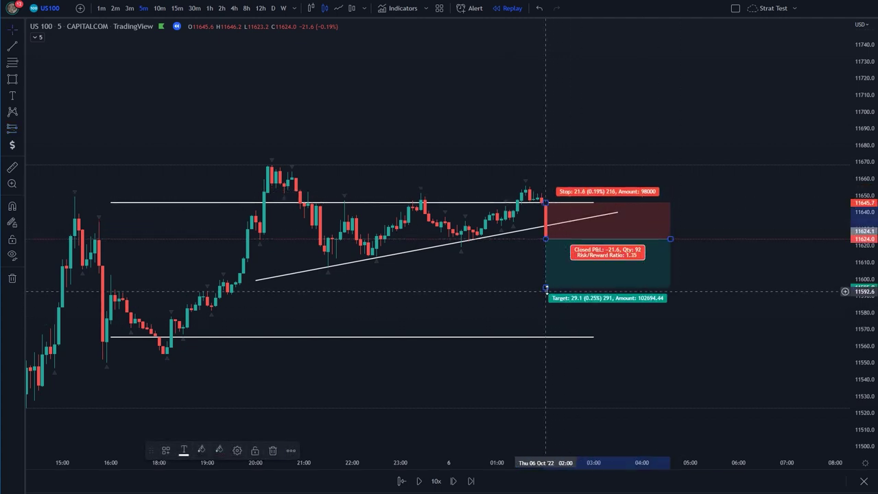
Set the short position's target to about 11555.7 and lower the horizontal support line to roughly the same level
{"action": "left_click_drag", "start_coordinate": [546, 287], "coordinate": [541, 354]}
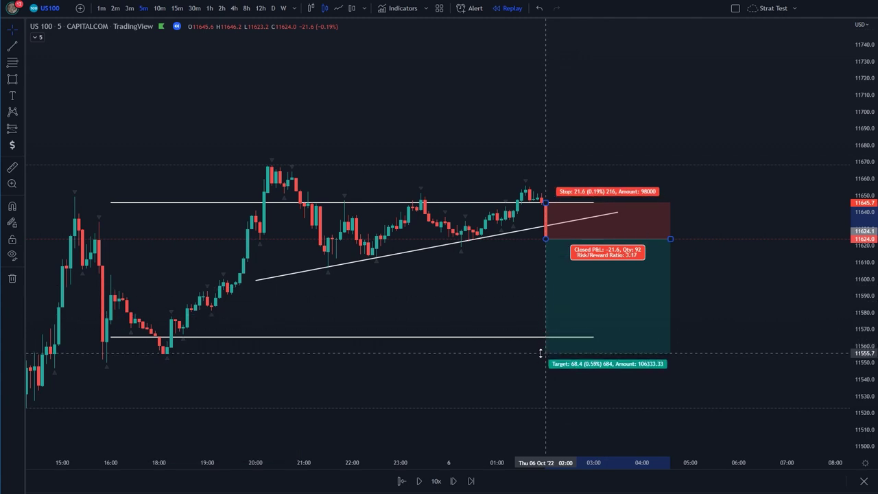
{"action": "left_click_drag", "start_coordinate": [432, 337], "coordinate": [432, 352]}
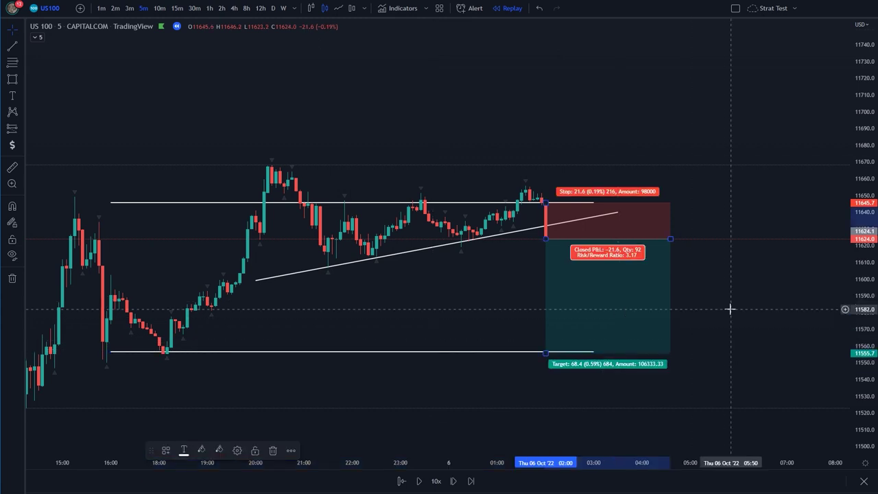
Advance the replay bar by bar to about 04:00 on 6 Oct to see how price moves against the short position's target
{"action": "left_click", "coordinate": [454, 483]}
{"action": "left_click", "coordinate": [454, 483]}
{"action": "left_click", "coordinate": [454, 483]}
{"action": "left_click", "coordinate": [454, 483]}
{"action": "left_click", "coordinate": [454, 483]}
{"action": "left_click", "coordinate": [455, 483]}
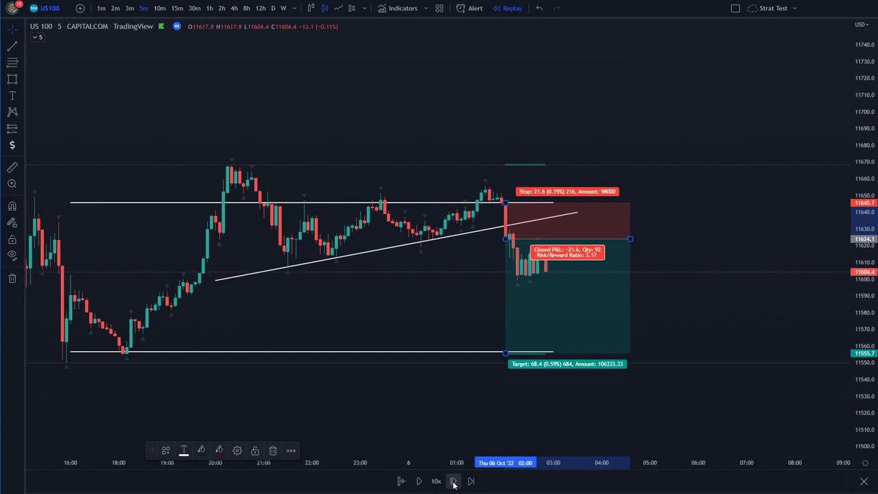
{"action": "left_click", "coordinate": [455, 483]}
{"action": "left_click", "coordinate": [454, 483]}
{"action": "left_click", "coordinate": [455, 484]}
{"action": "left_click", "coordinate": [454, 483]}
{"action": "left_click", "coordinate": [454, 483]}
{"action": "left_click", "coordinate": [455, 483]}
{"action": "left_click", "coordinate": [454, 483]}
{"action": "left_click", "coordinate": [454, 482]}
{"action": "left_click", "coordinate": [453, 482]}
{"action": "left_click", "coordinate": [454, 483]}
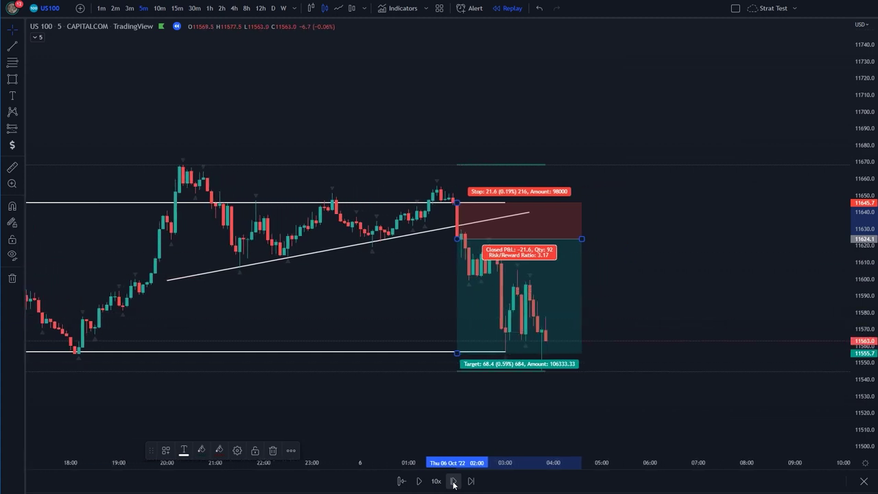
{"action": "left_click", "coordinate": [453, 483]}
{"action": "left_click_drag", "start_coordinate": [731, 223], "coordinate": [764, 131]}
{"action": "scroll", "coordinate": [742, 173], "scroll_direction": "down", "scroll_amount": 2}
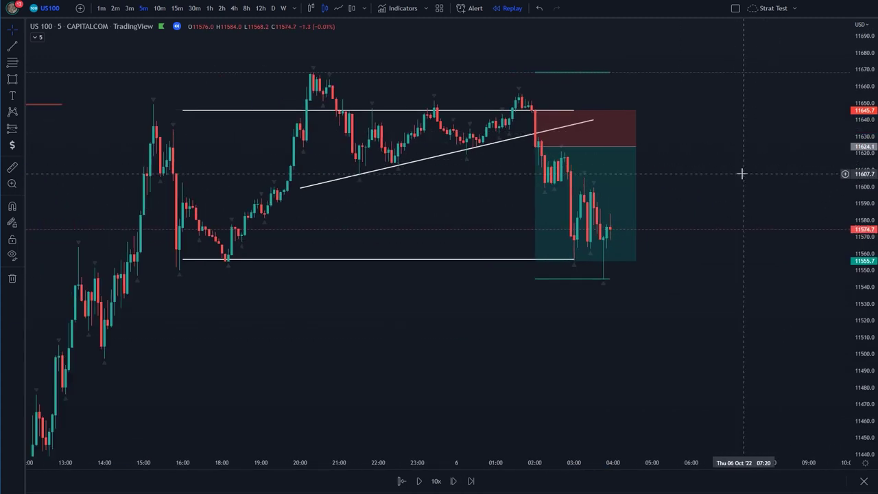
Extend the short position's target down to about 11505.2 and play the replay until price reaches that level
{"action": "left_click", "coordinate": [536, 261]}
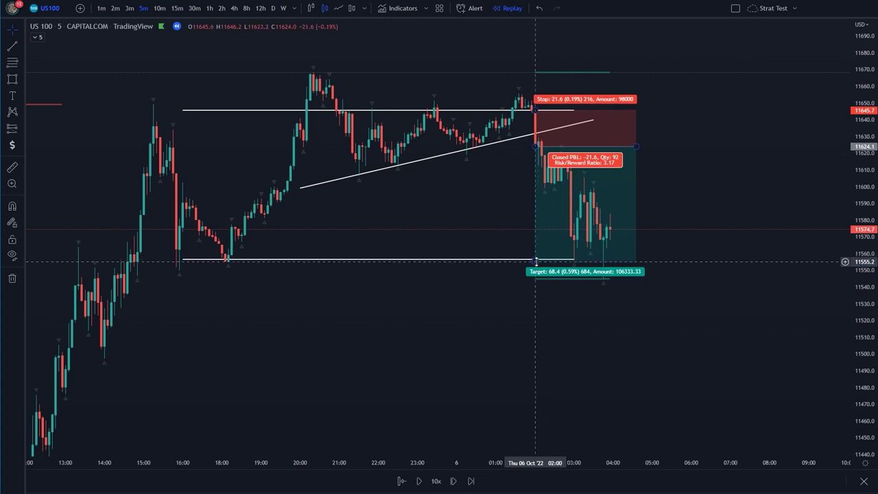
{"action": "left_click_drag", "start_coordinate": [536, 261], "coordinate": [530, 347]}
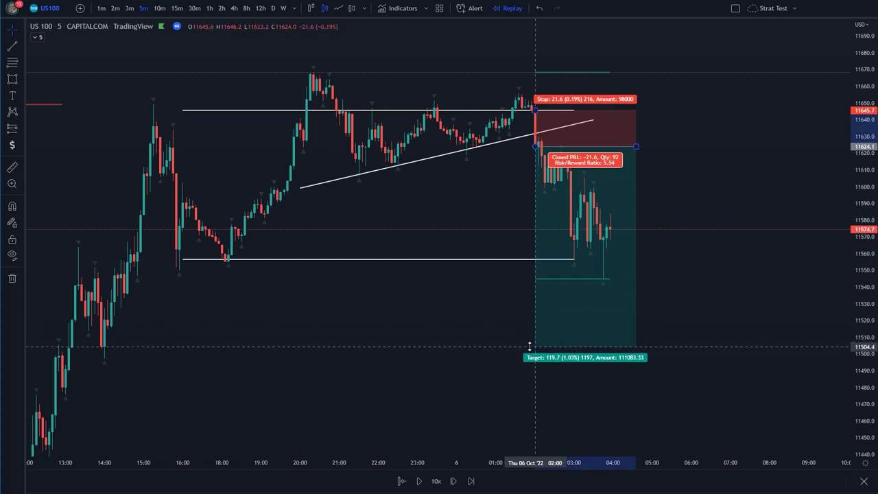
{"action": "left_click", "coordinate": [419, 481]}
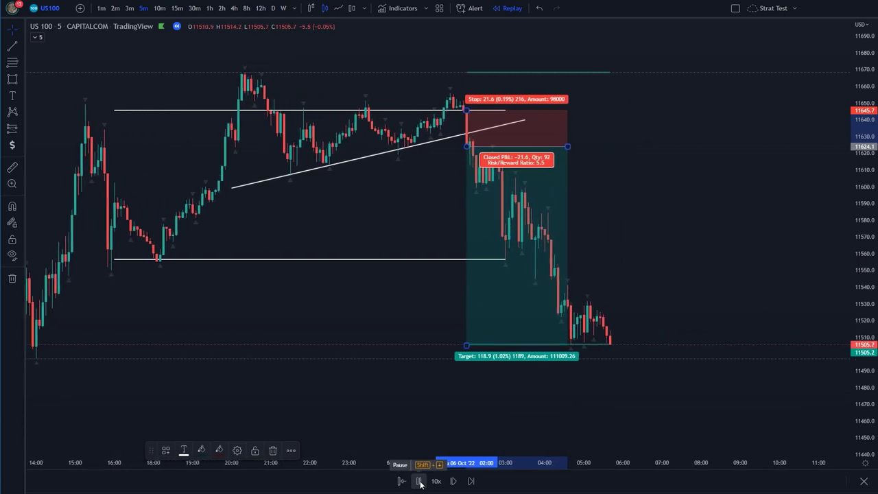
{"action": "left_click", "coordinate": [419, 481]}
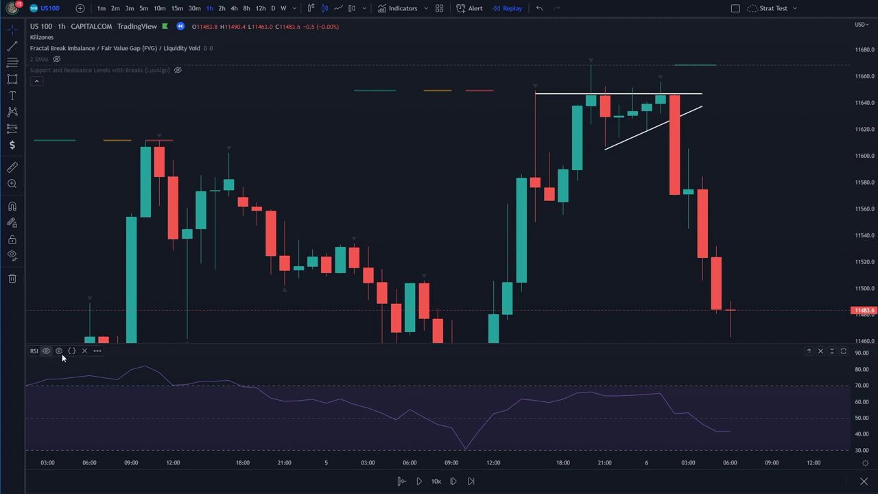
Review the RSI indicator's input settings, including its length, source and moving average options, on the 1-hour chart
{"action": "left_click", "coordinate": [59, 351]}
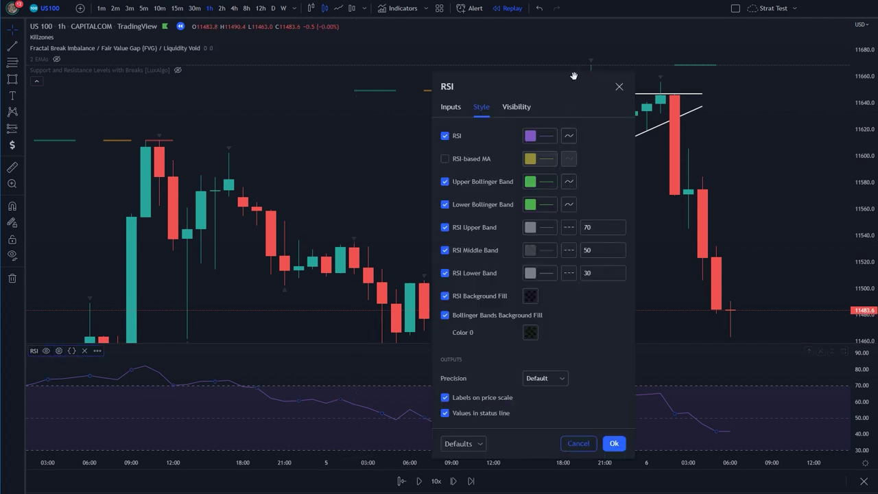
{"action": "left_click", "coordinate": [450, 108]}
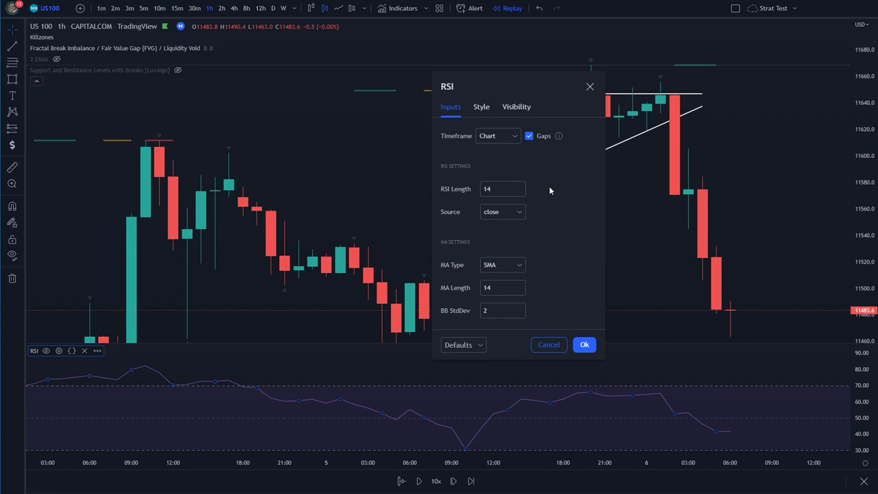
{"action": "left_click", "coordinate": [586, 346]}
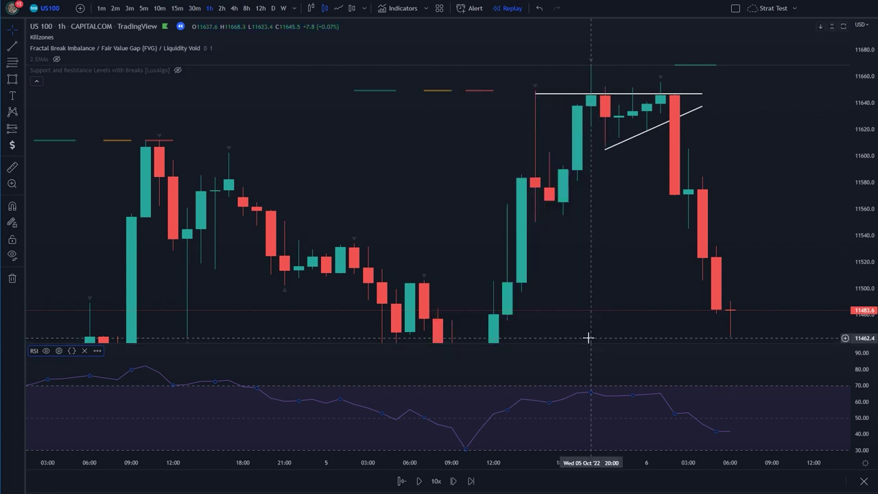
Switch the chart to 15 minutes and draw a trend line joining the 5 Oct highs, from about 11646.0 at 15:15 to 11667.7 at 20:15
{"action": "left_click", "coordinate": [177, 9]}
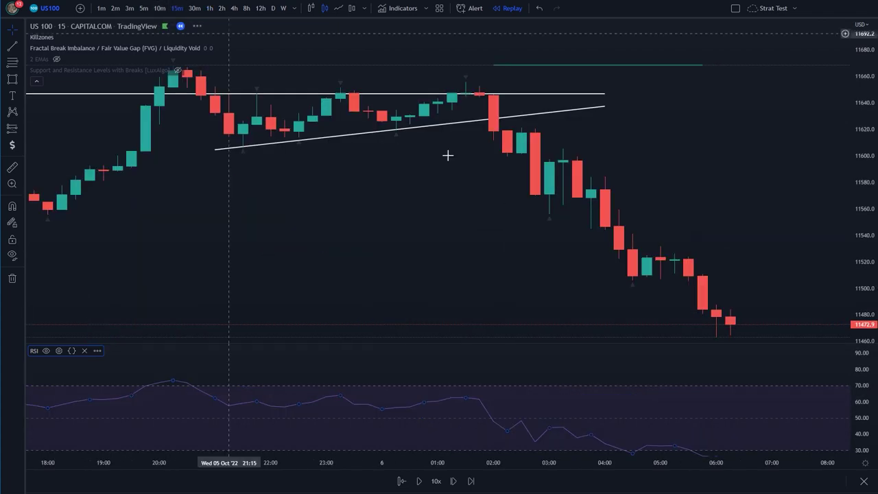
{"action": "scroll", "coordinate": [521, 243], "scroll_direction": "down", "scroll_amount": 3}
{"action": "left_click_drag", "start_coordinate": [439, 228], "coordinate": [609, 238]}
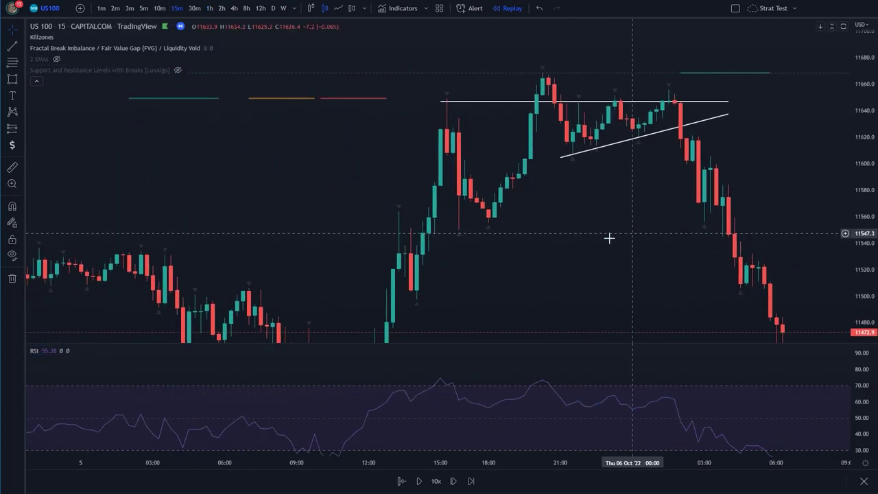
{"action": "scroll", "coordinate": [569, 246], "scroll_direction": "up", "scroll_amount": 2}
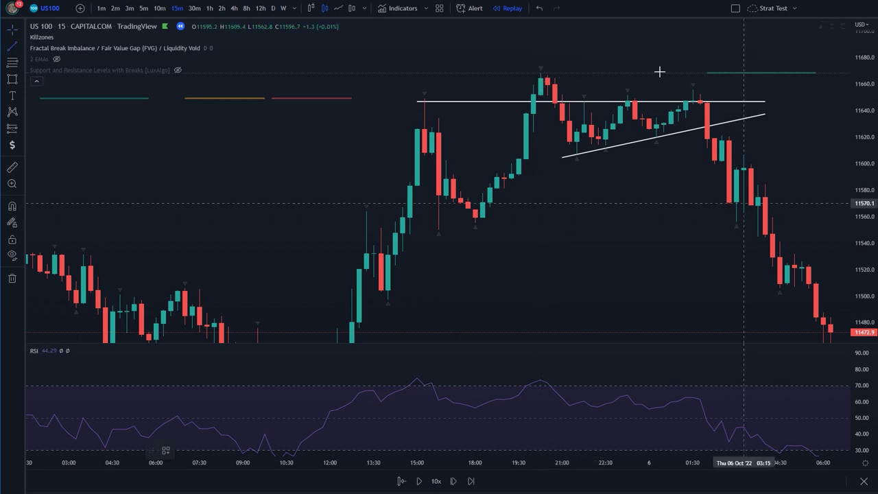
{"action": "left_click", "coordinate": [424, 102]}
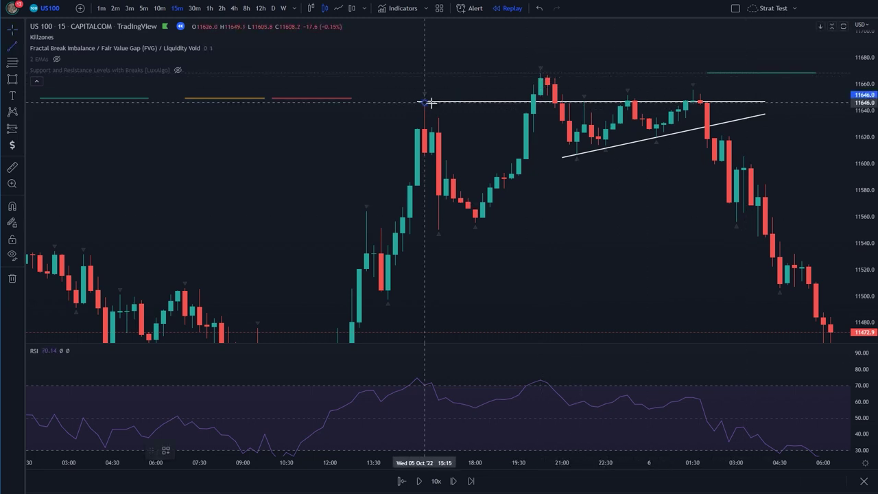
{"action": "left_click", "coordinate": [541, 72]}
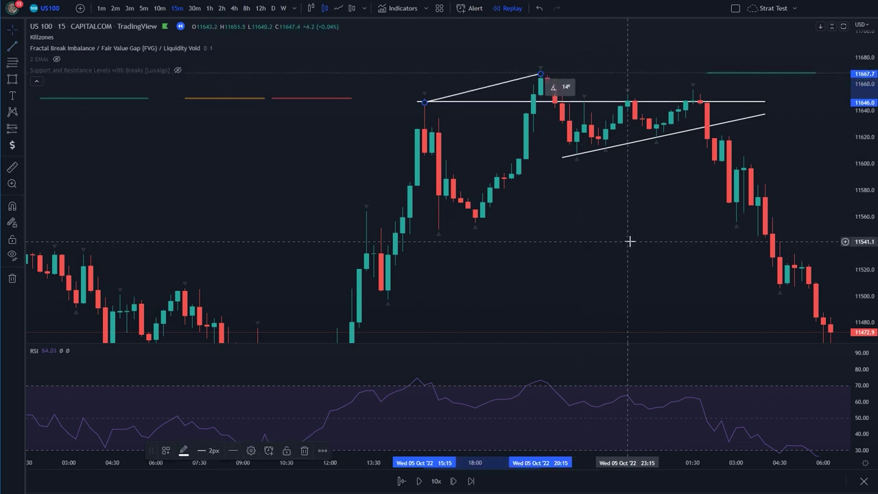
Draw a trend line across the two matching RSI peaks, from about 74.72 at 15:00 to 73.31 at 20:15 on 5 Oct
{"action": "key", "text": "alt+t"}
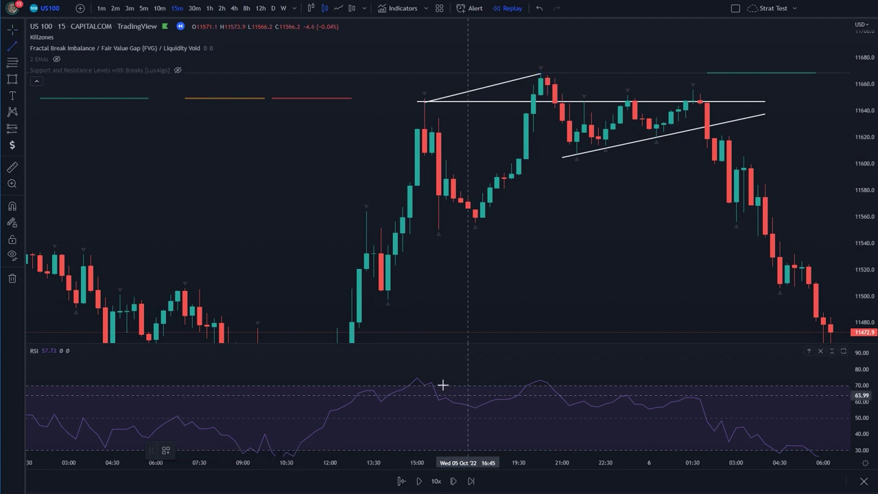
{"action": "left_click", "coordinate": [417, 379]}
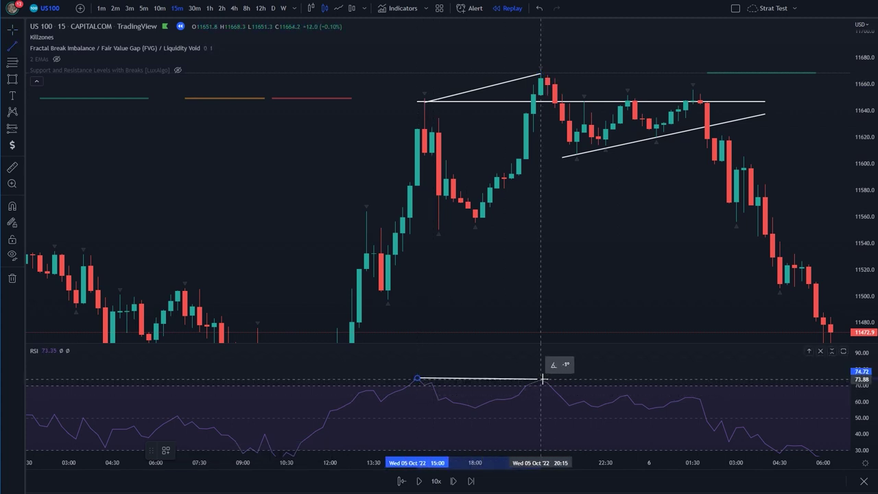
{"action": "left_click", "coordinate": [543, 380]}
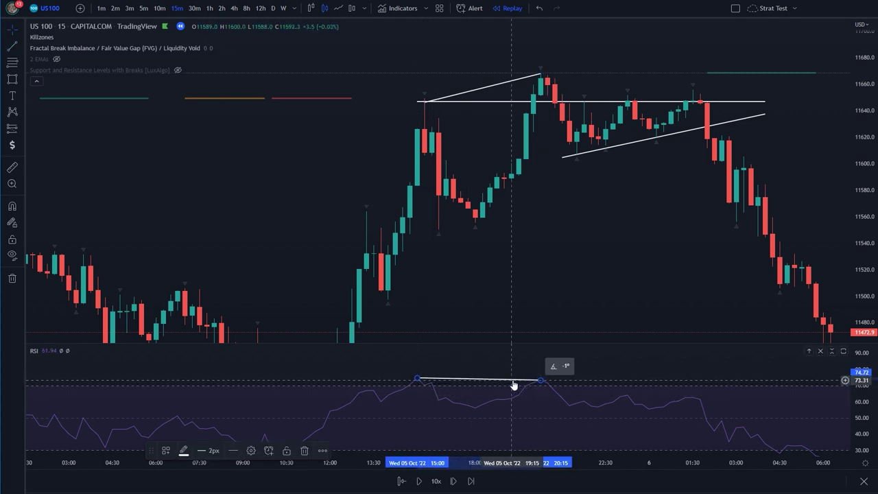
Label the RSI trend line with the text "Divergence"
{"action": "double_click", "coordinate": [513, 382]}
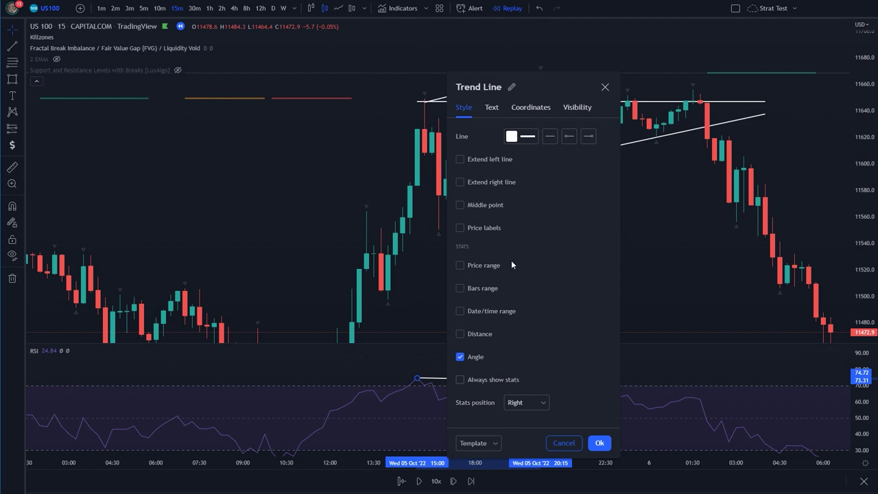
{"action": "left_click", "coordinate": [492, 107]}
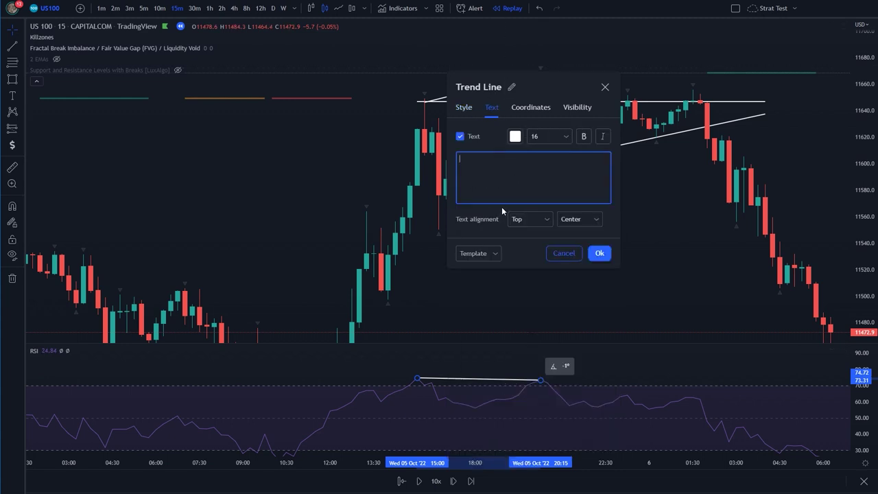
{"action": "type", "text": "Divergence"}
{"action": "left_click", "coordinate": [599, 254]}
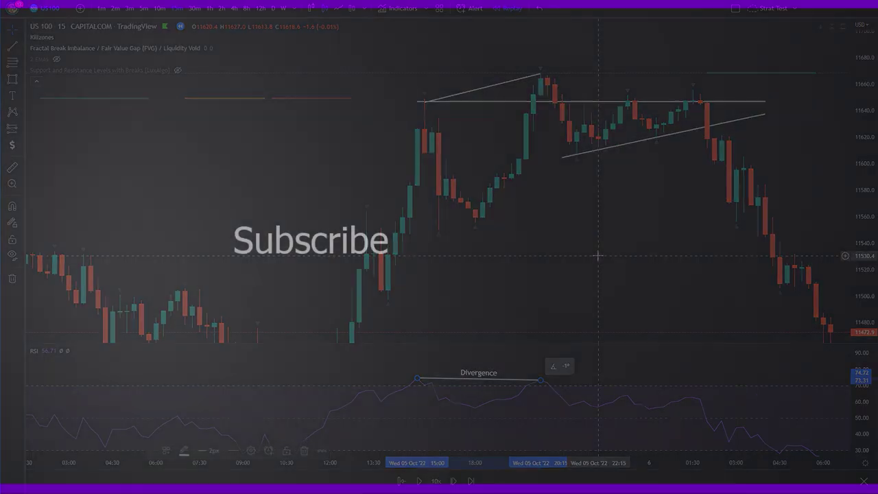